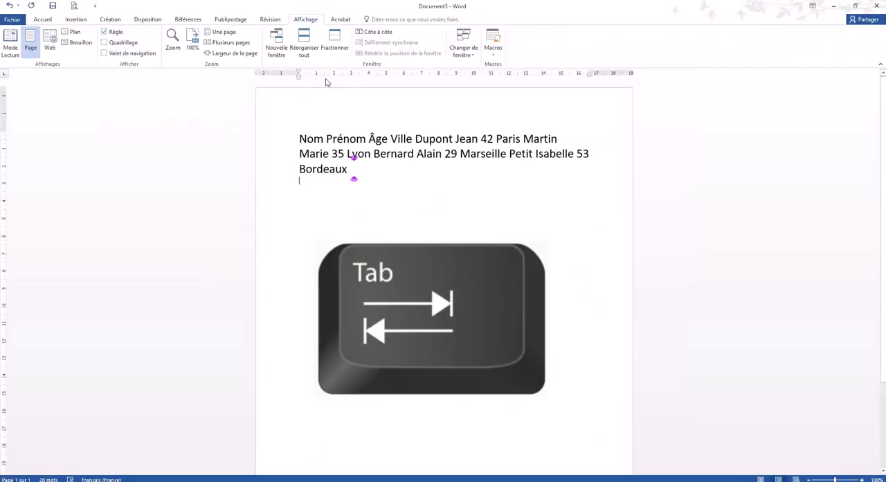
- Set left tab stops at about 2, 6, 9.75 and 13.5 cm for the whole text paragraph
left_click(42, 20)
triple_click(343, 167)
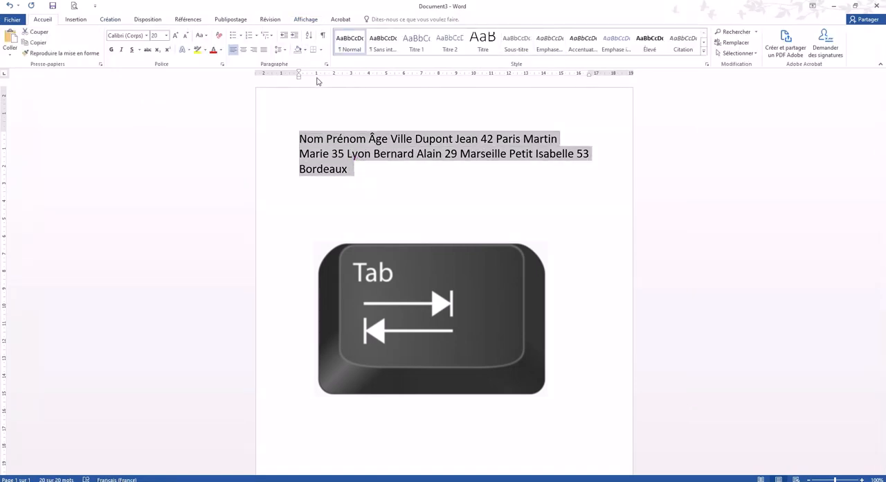
left_click(404, 74)
left_click(483, 74)
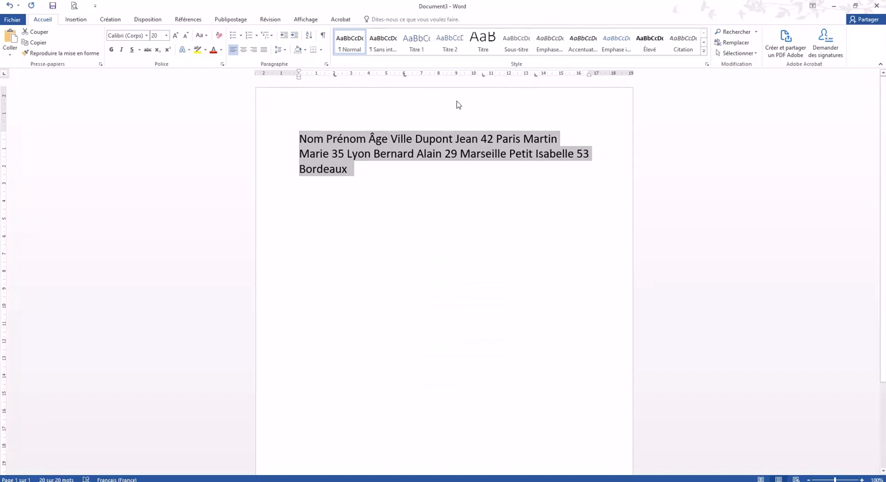
left_click_drag(483, 75, 471, 77)
- Align the words Nom, Prénom and Âge at the successive tab stops
left_click(379, 178)
left_click(300, 135)
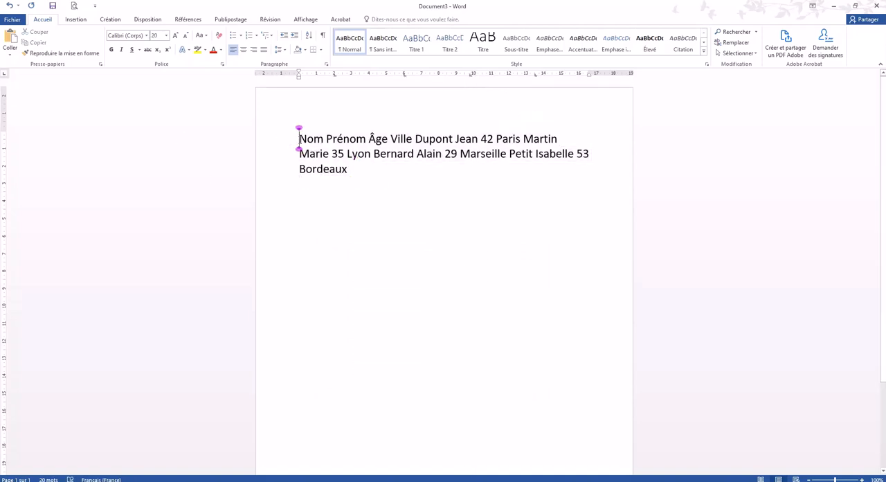
key("Tab")
left_click(363, 132)
key("Tab")
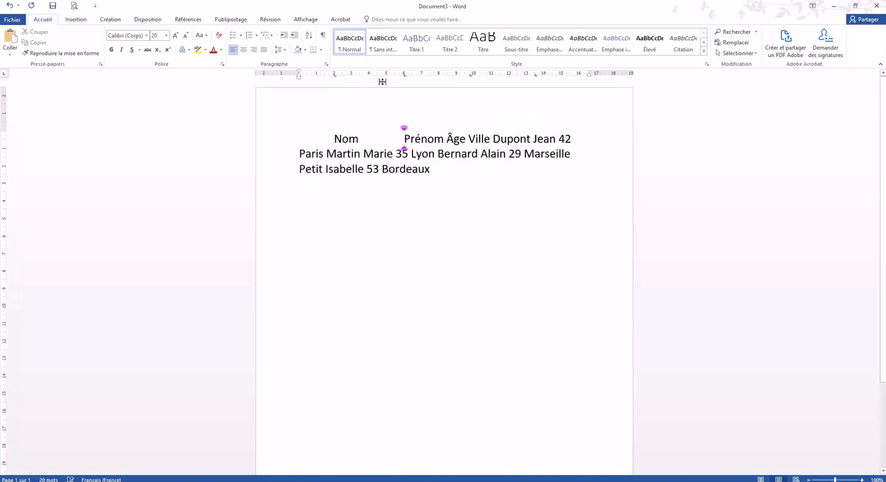
left_click(447, 134)
key("Tab")
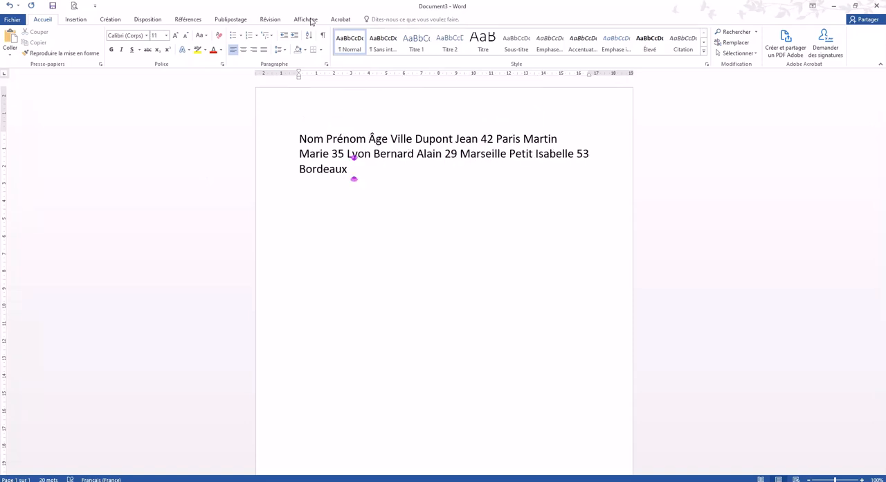
- Switch the ruler display off and back on
left_click(306, 19)
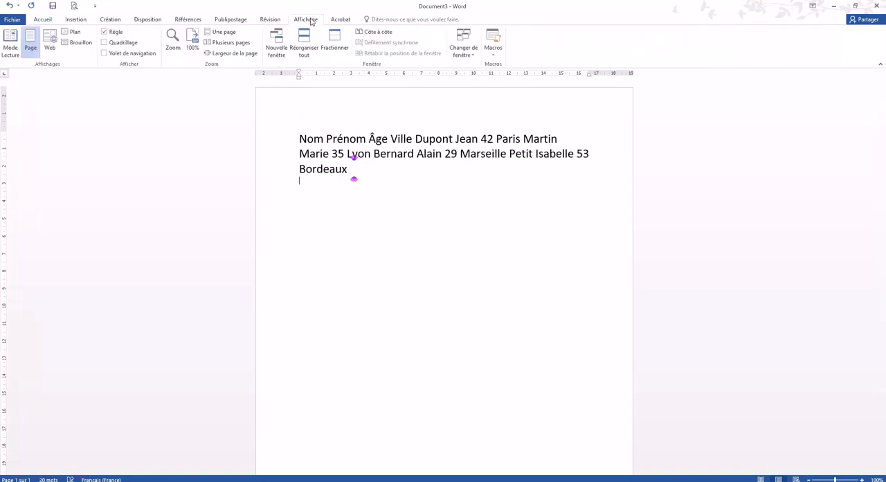
left_click(106, 32)
left_click(105, 33)
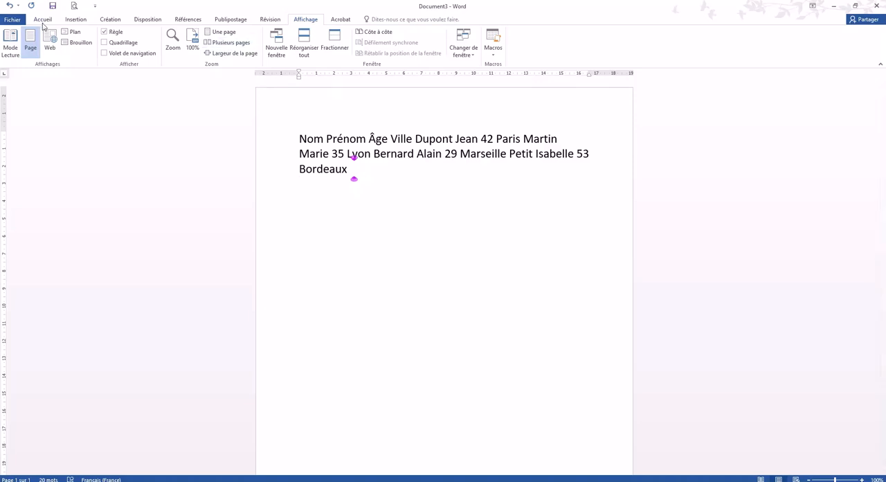
- Give the whole text paragraph left tab stops at about 2, 6, 9.75 and 13.5 cm on the ruler
left_click(43, 20)
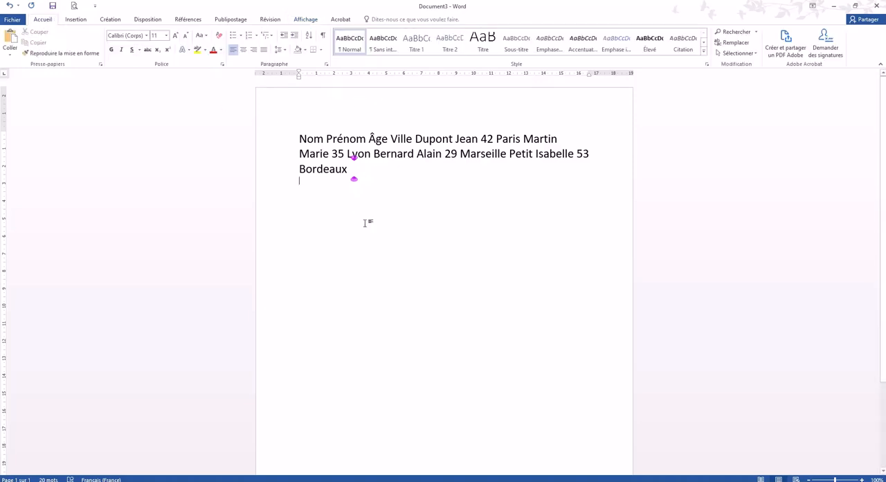
triple_click(351, 169)
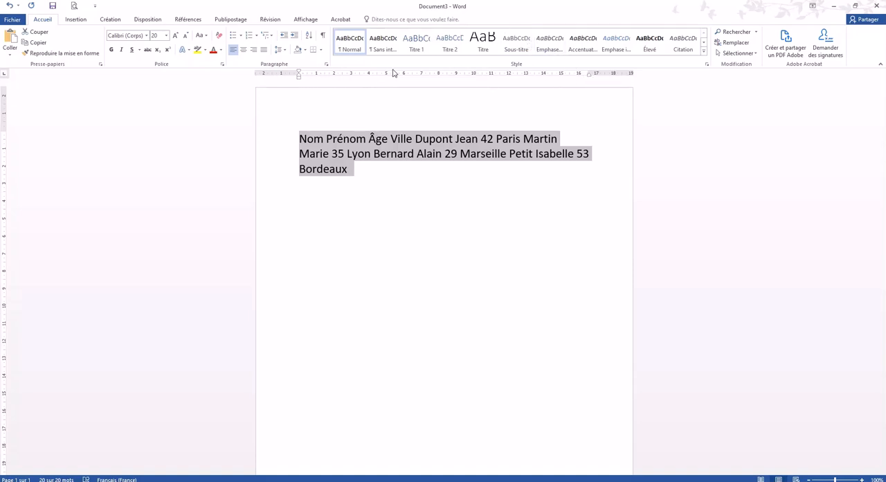
left_click(334, 75)
left_click(405, 76)
left_click(482, 76)
left_click(535, 76)
left_click_drag(485, 79, 471, 79)
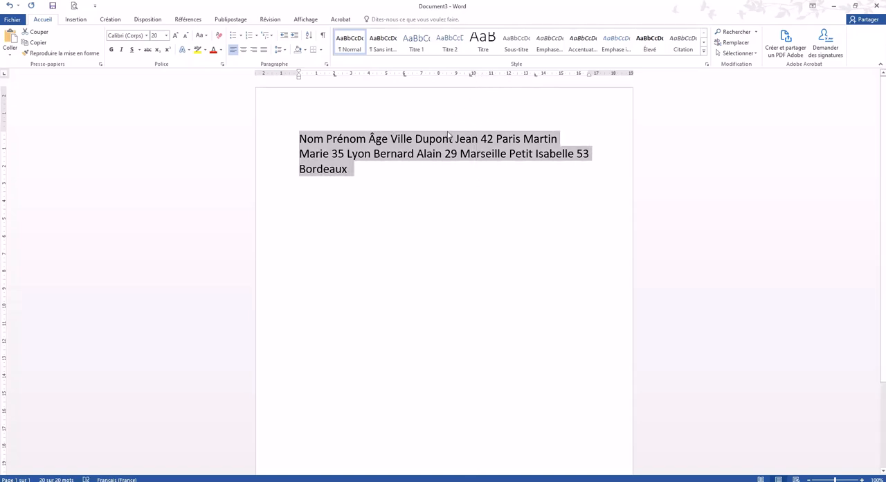
left_click(377, 178)
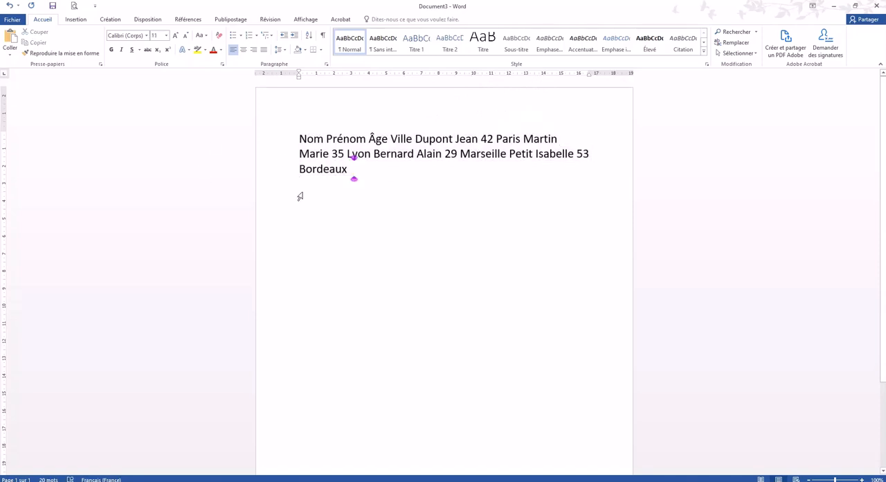
- Align Nom, Prénom, Âge and Ville at the four successive tab stops and break the line after Ville
left_click(299, 139)
key("Tab")
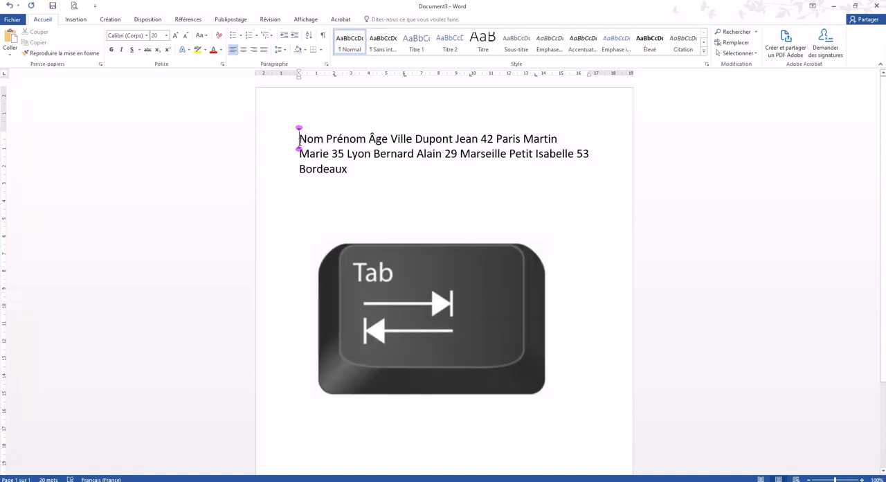
key("Tab")
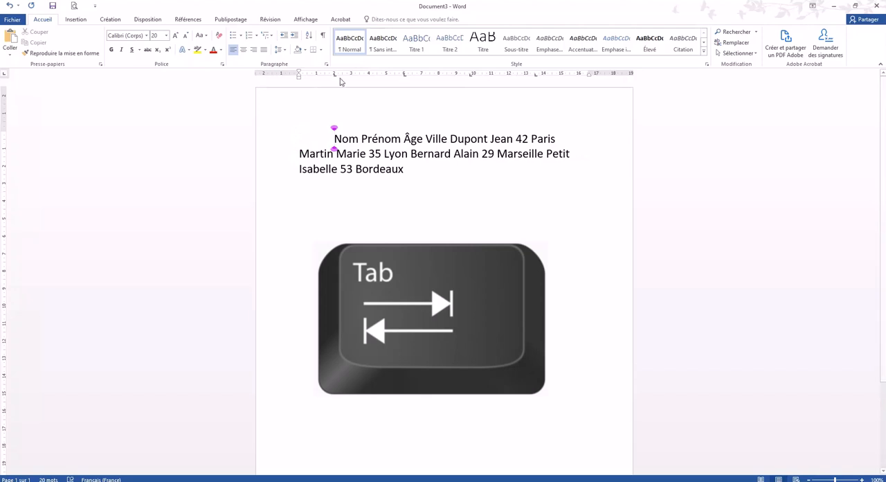
left_click(362, 133)
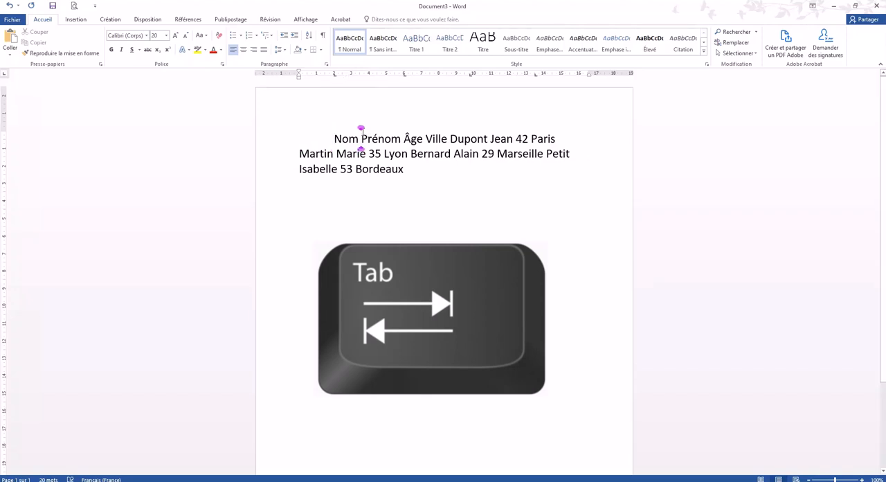
key("Tab")
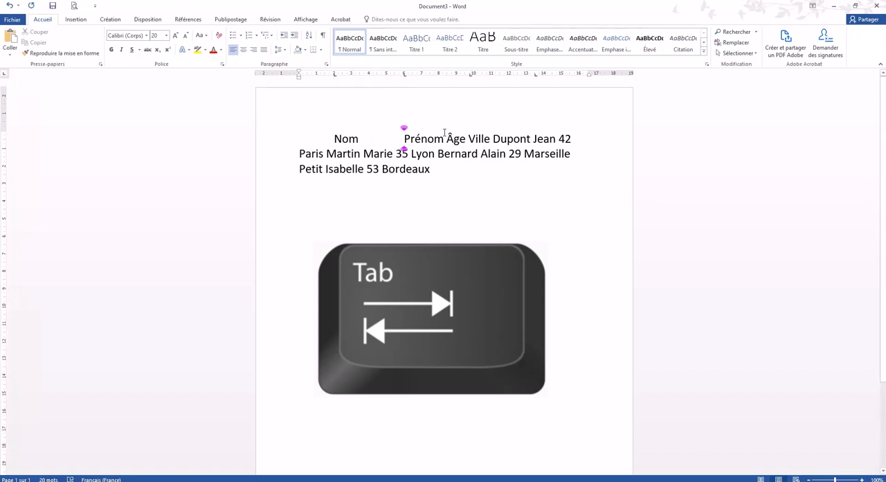
left_click(446, 136)
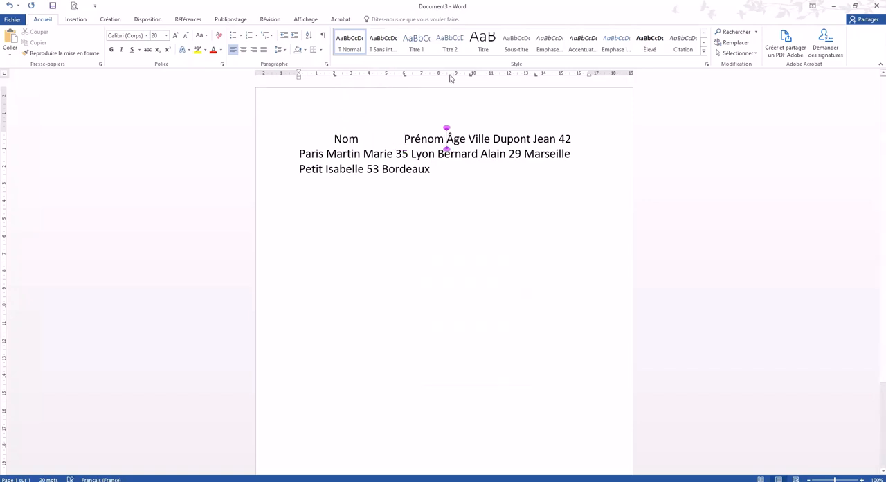
key("Tab")
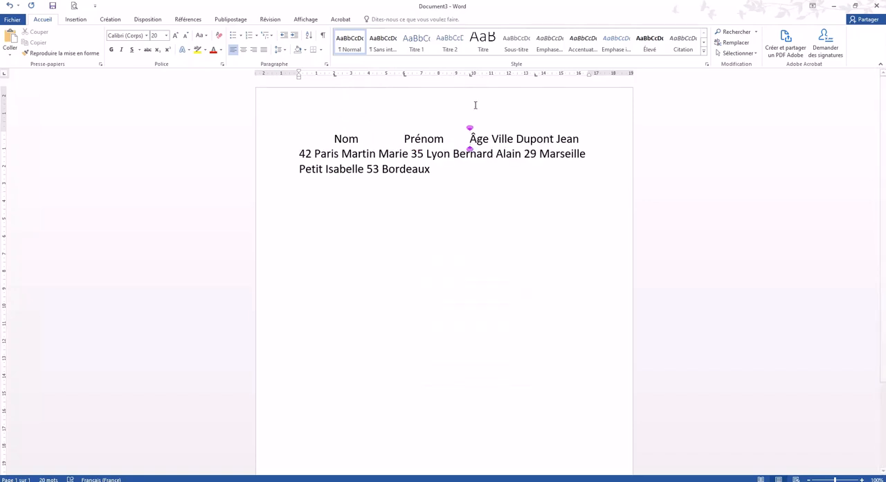
left_click(490, 136)
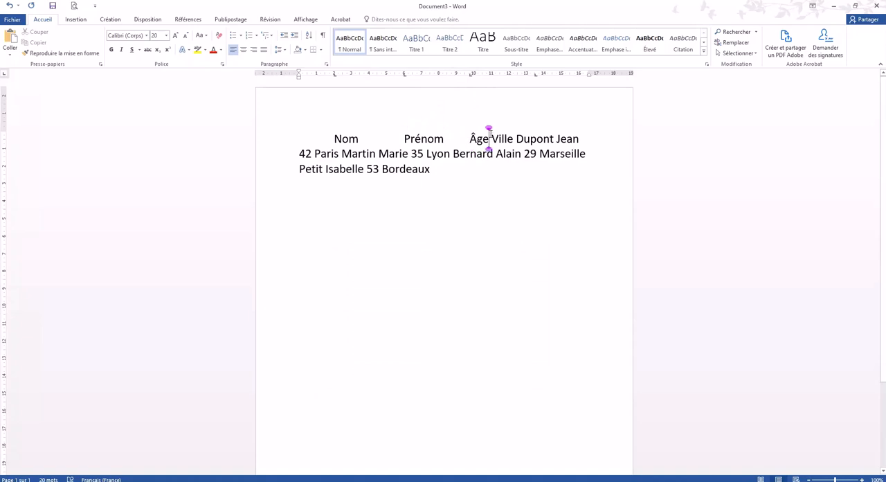
key("Right")
key("Tab")
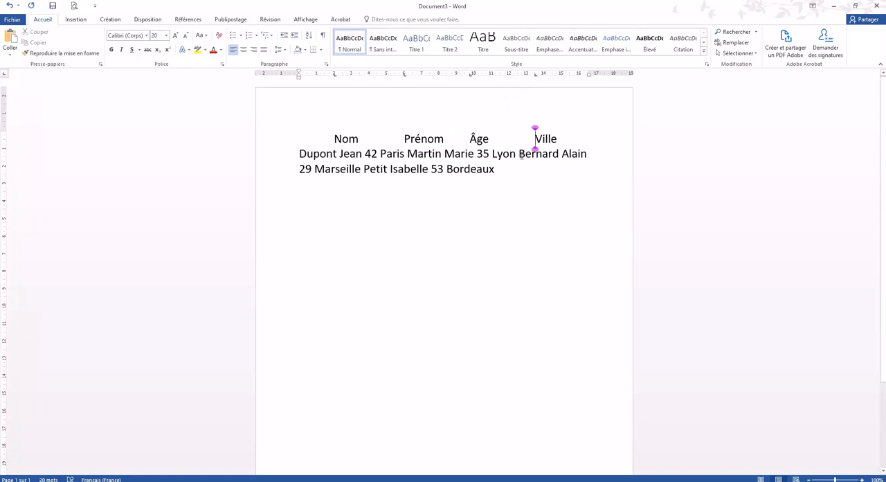
left_click(565, 139)
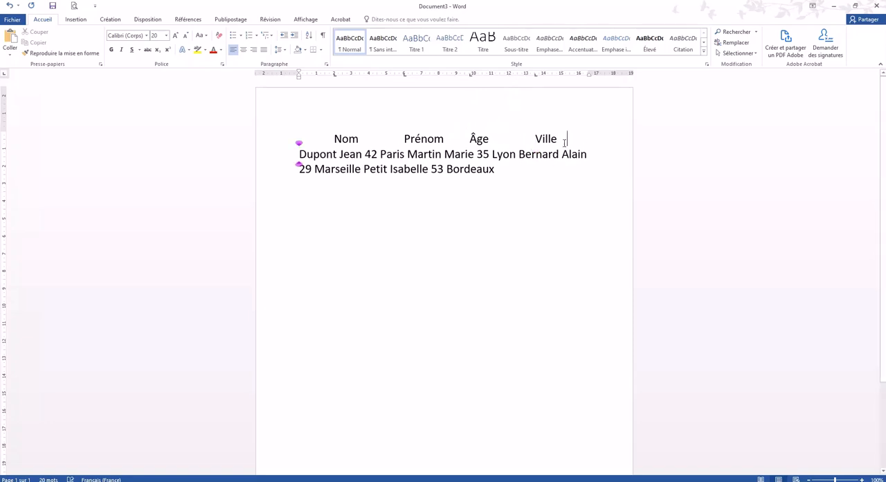
key("Return")
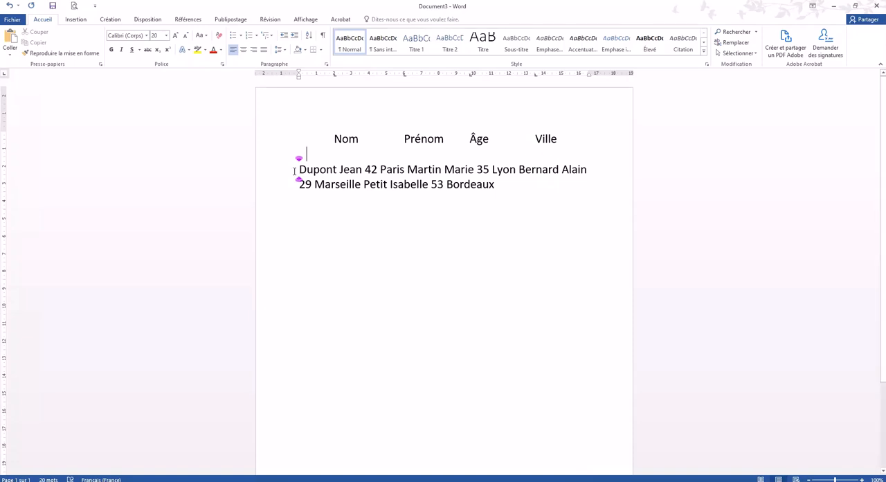
- Align the first record's surname, first name, age 42 and city Paris at the tab stops under the headings
key("Tab")
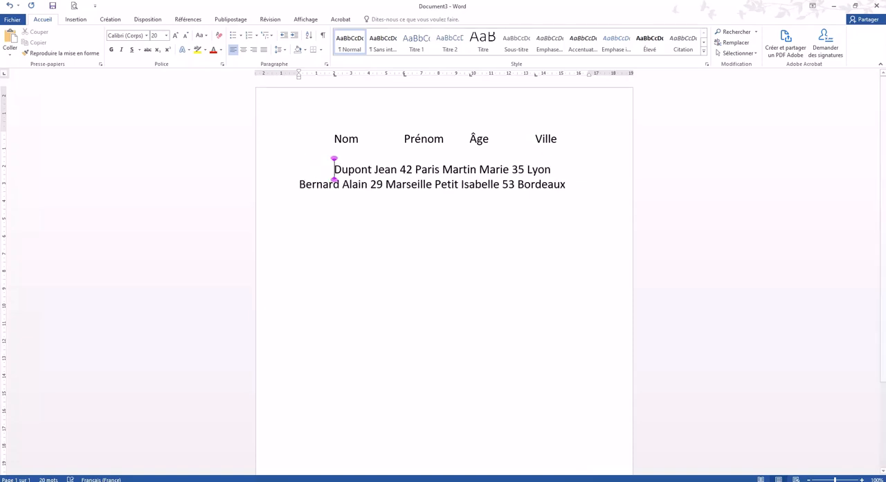
left_click(374, 166)
key("Tab")
left_click(428, 163)
key("Tab")
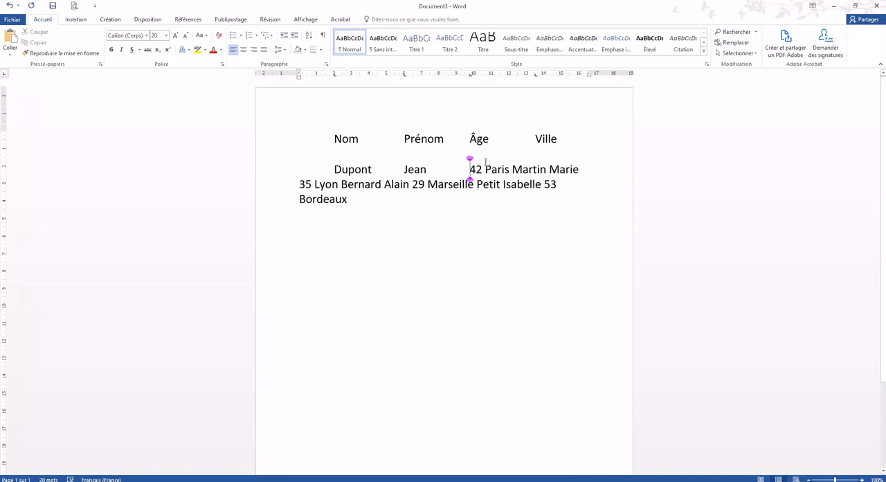
left_click(487, 163)
key("Tab")
- Move the second record to its own row, aligning surname, first name, age 35 and city Lyon under the headings
left_click(299, 185)
key("Tab")
left_click(358, 182)
key("Tab")
left_click(435, 182)
key("Tab")
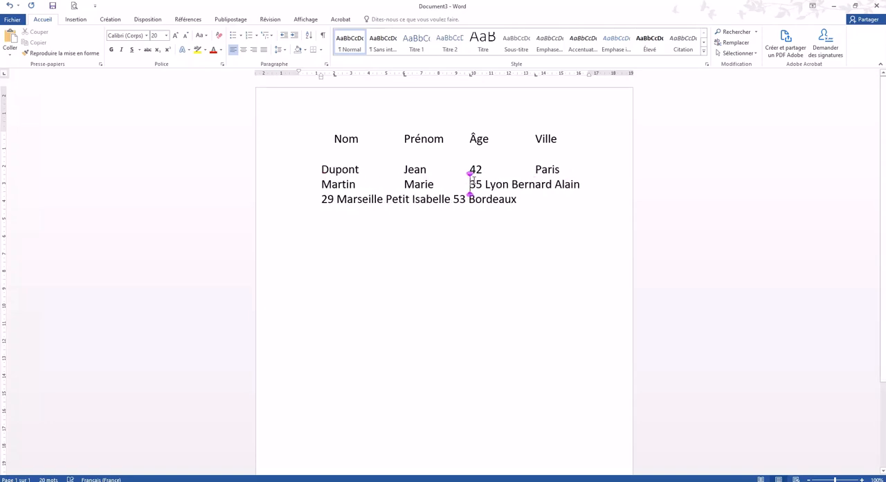
left_click(487, 183)
key("Tab")
- Align the third record's first name, age 29 and city Marseille at the tab stops under their headings
left_click(365, 200)
key("Tab")
left_click(432, 200)
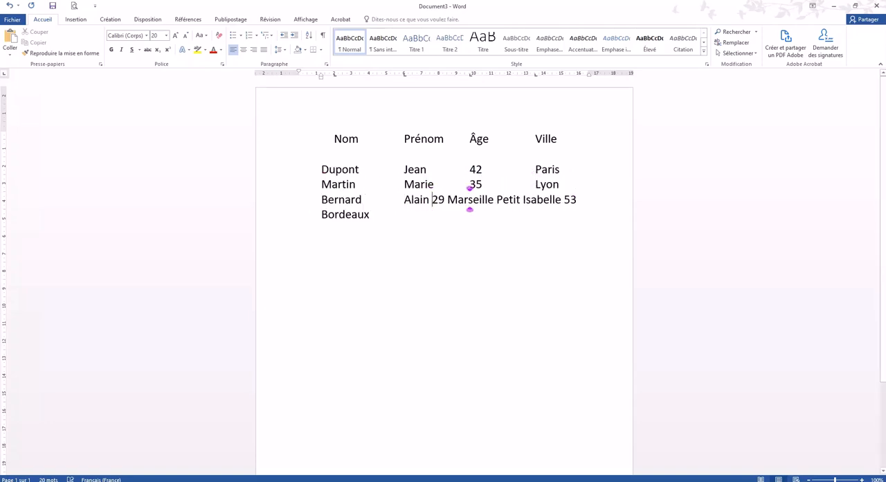
key("Tab")
left_click(487, 199)
key("Tab")
- Align the fourth record's first name, age 53 and city Bordeaux at the tab stops under their headings
left_click(346, 215)
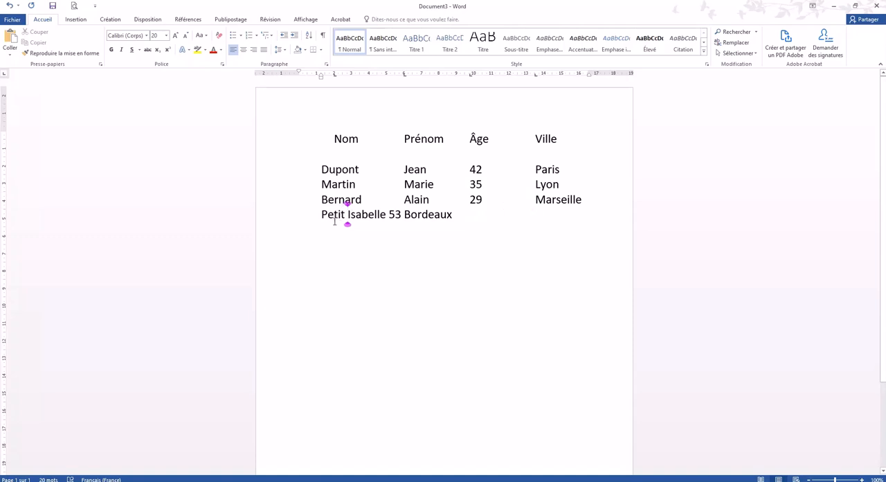
key("Tab")
left_click(446, 215)
key("Tab")
left_click(484, 214)
key("Tab")
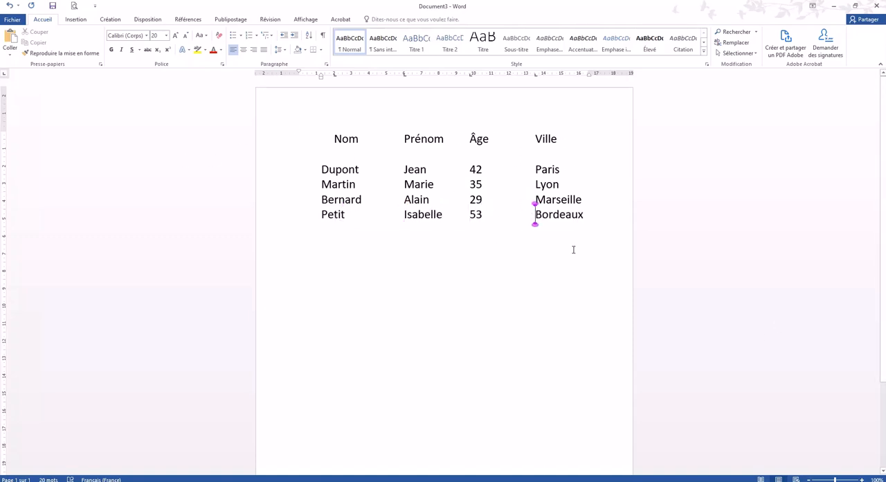
- Format the heading row in dark brown, bold, with a font size of 24
triple_click(489, 135)
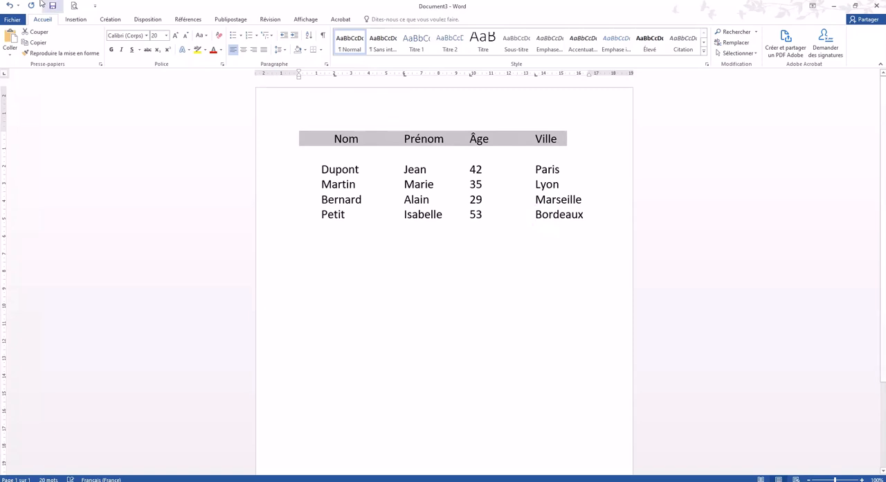
left_click(221, 50)
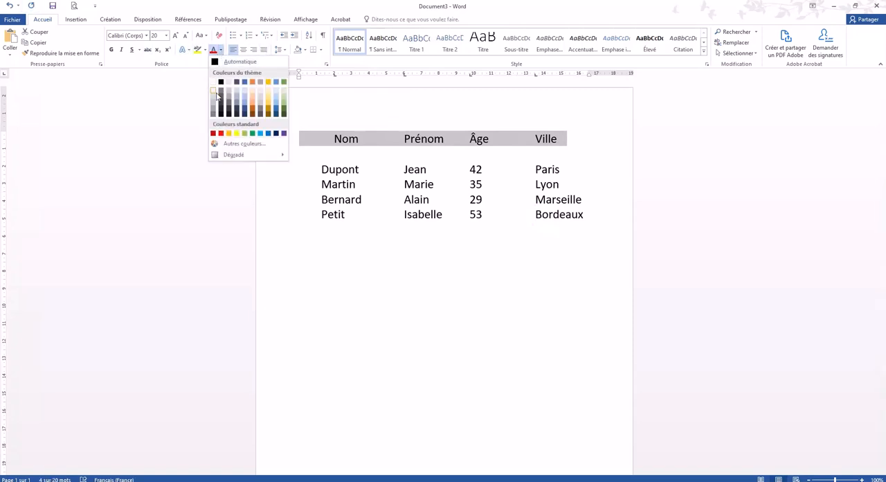
left_click(250, 115)
left_click(111, 49)
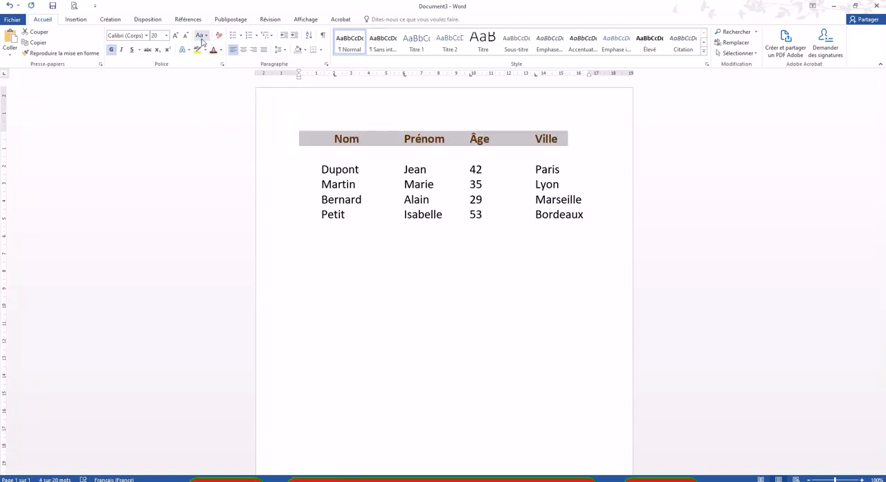
left_click(176, 35)
left_click(404, 201)
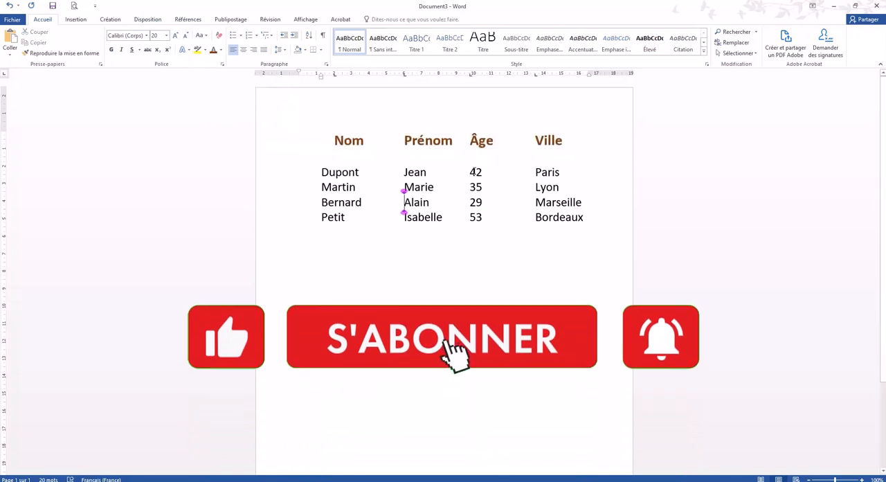
- Shift the Prénom column's tab stop to about 5.25 cm for the heading row and all records
key("ctrl+a")
left_click(483, 209)
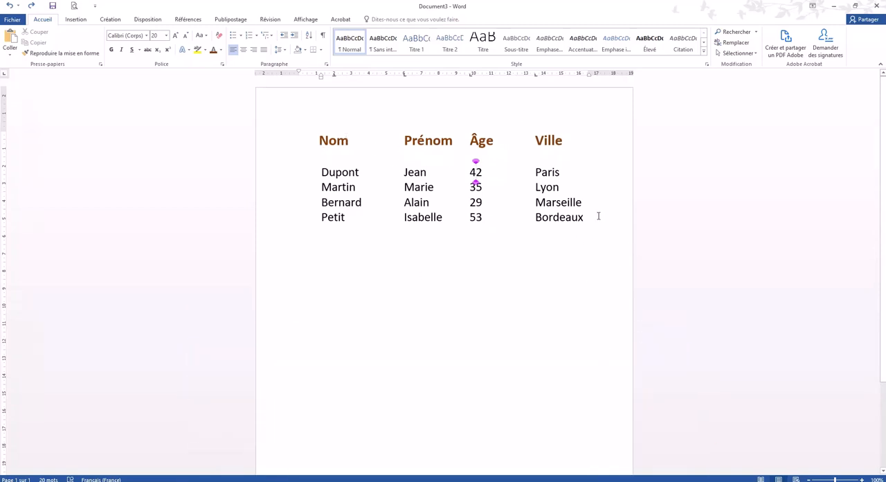
left_click_drag(598, 217, 330, 137)
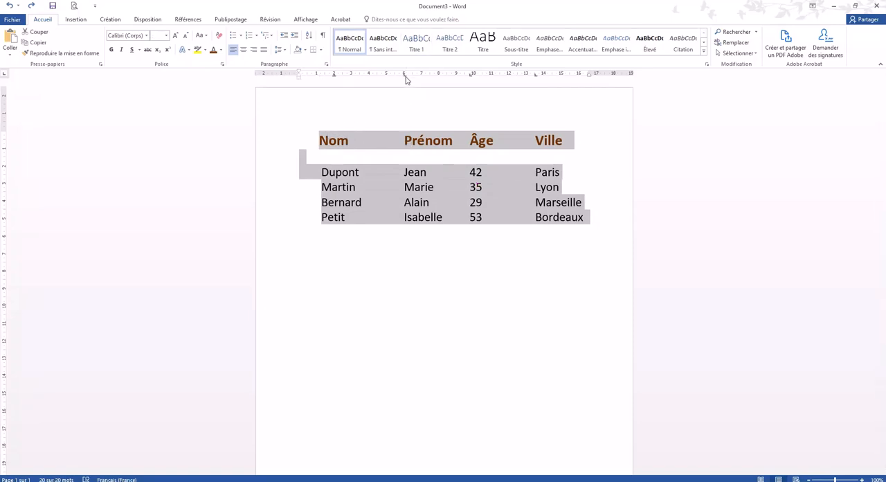
left_click_drag(407, 79, 392, 79)
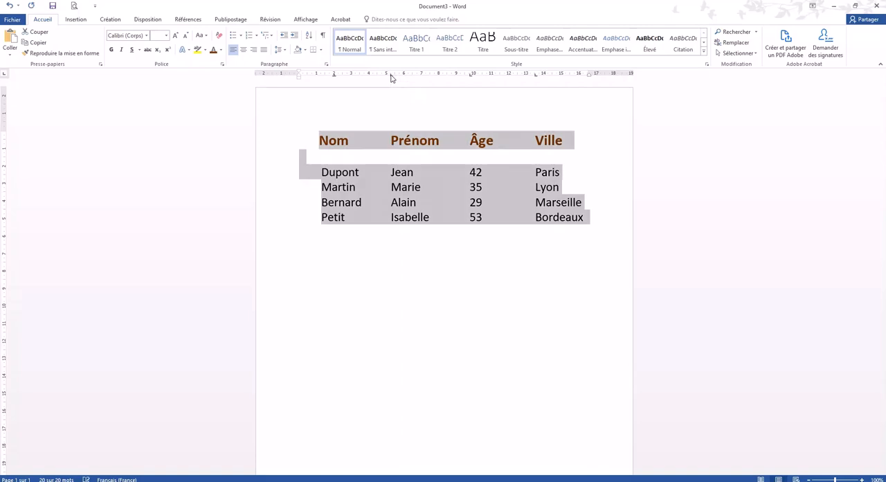
left_click(418, 232)
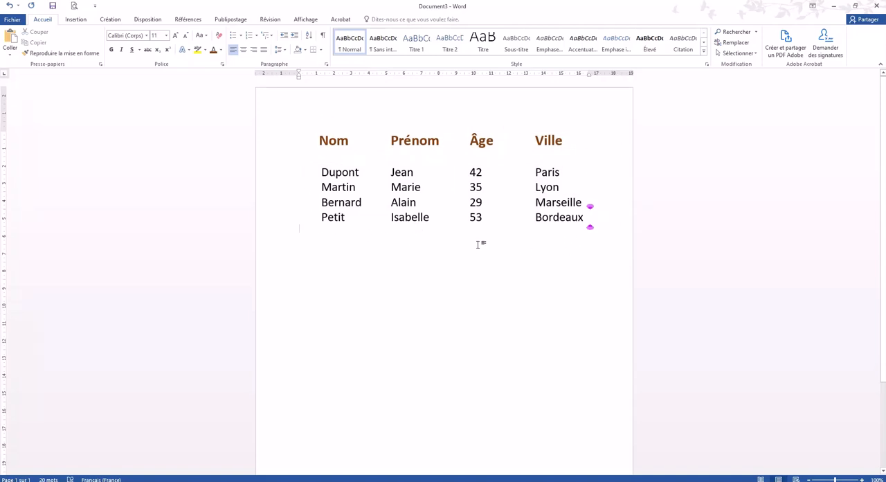
scroll(300, 194, "down", 2)
scroll(319, 192, "up", 2)
left_click_drag(563, 142, 335, 148)
key("ctrl+c")
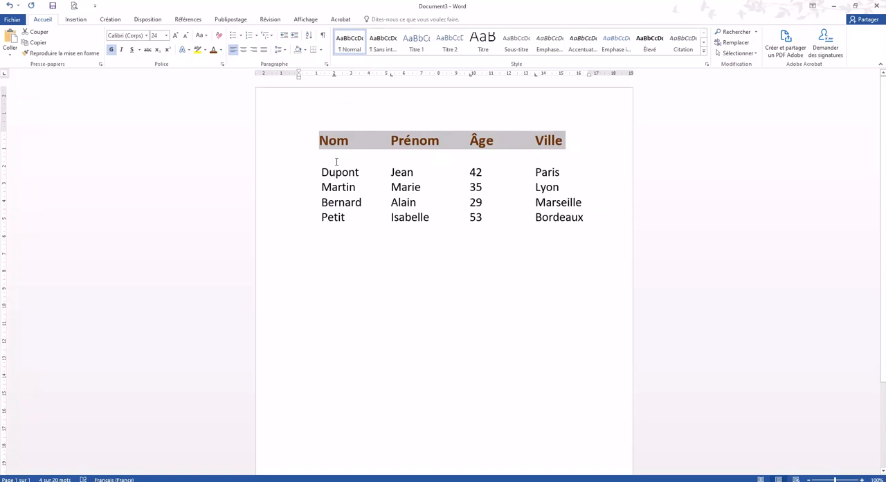
left_click(370, 329)
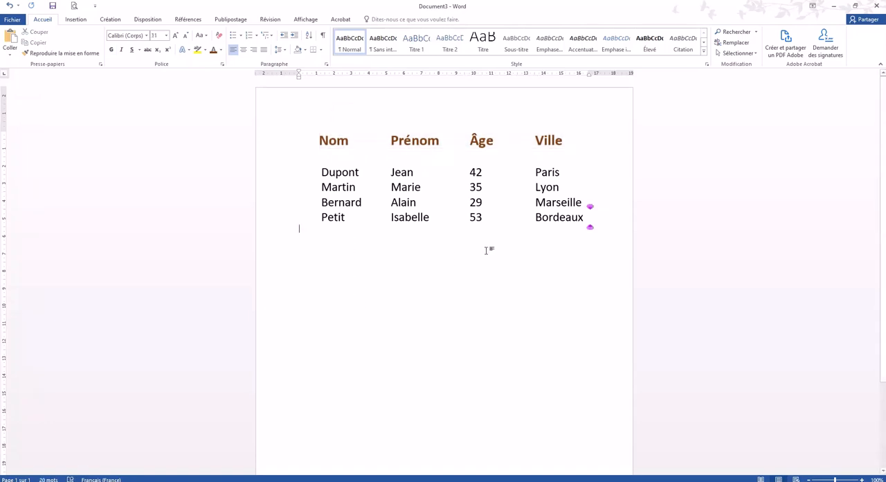
- Paste the heading row below the table and put Nom, Prénom, Âge and Ville on separate lines
left_click(453, 273)
key("ctrl+v")
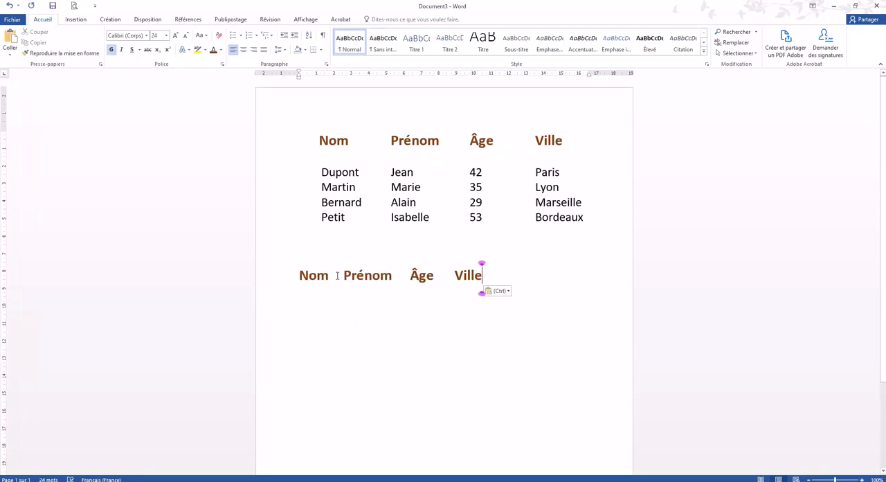
left_click(343, 275)
key("Return")
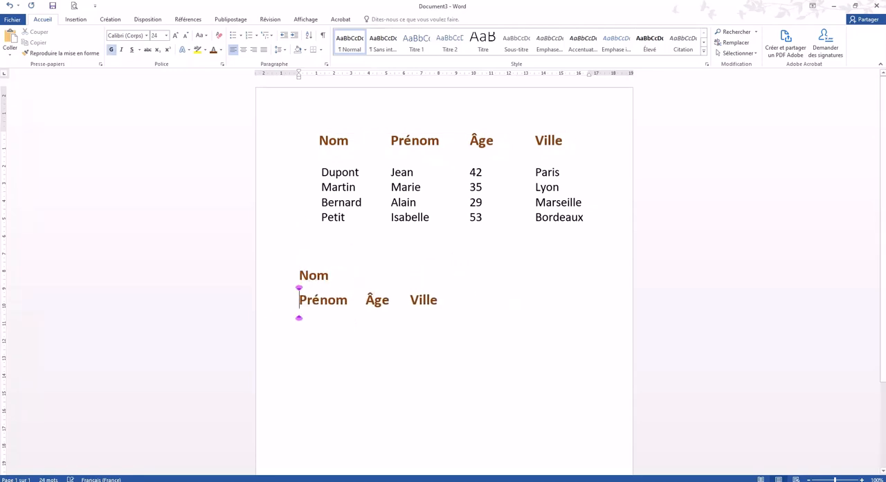
left_click(365, 299)
key("Return")
left_click(343, 319)
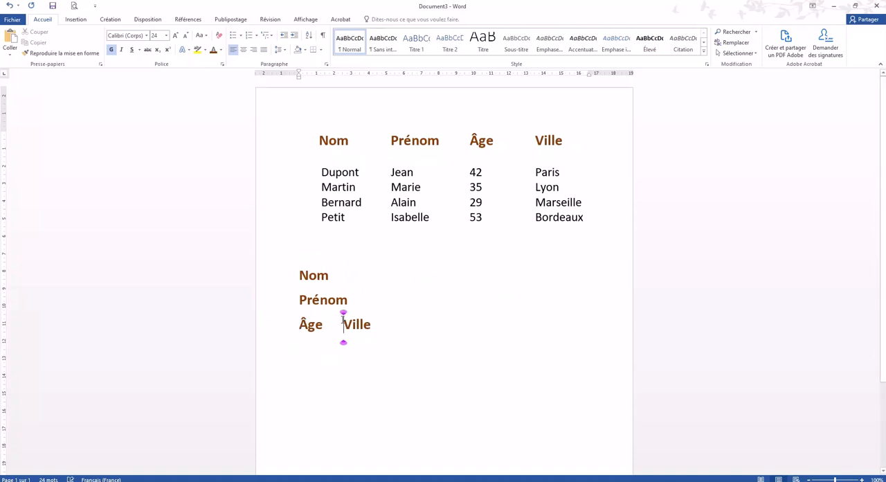
key("Return")
- Add a colon after each of the pasted labels Nom, Prénom, Âge and Ville
left_click(340, 276)
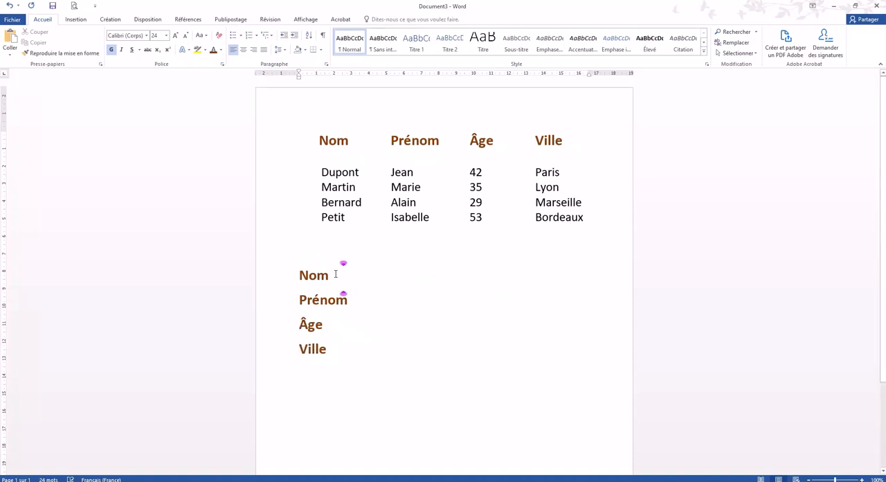
left_click(330, 274)
type(":")
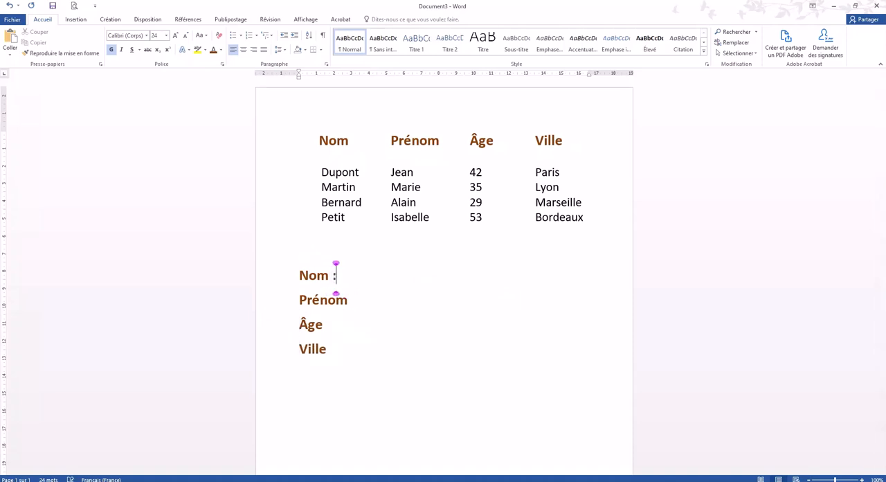
left_click(354, 299)
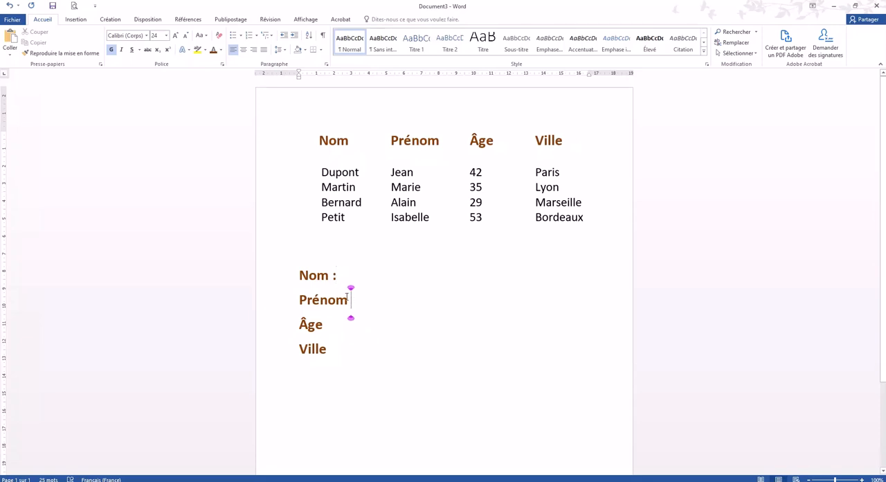
type(":")
left_click(331, 325)
type(":")
left_click(334, 350)
type(":")
left_click(352, 273)
type("..............................")
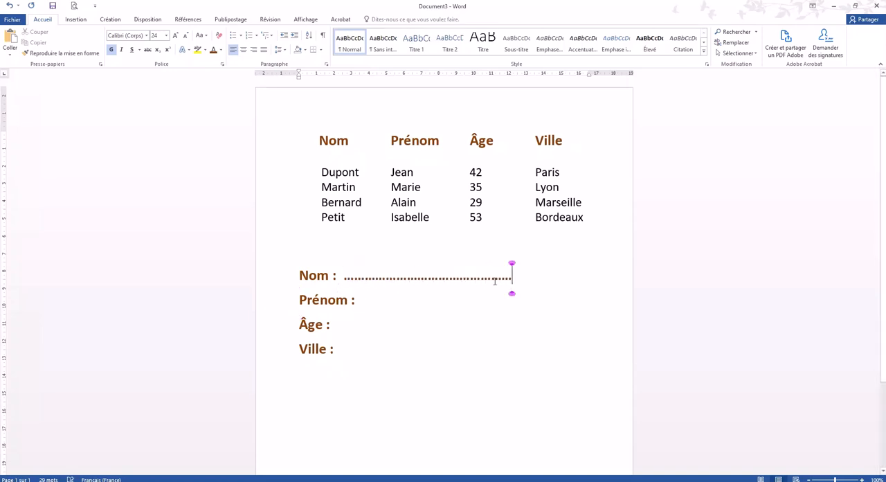
type(".......")
key("BackSpace")
key("BackSpace")
key("BackSpace")
key("BackSpace")
key("BackSpace")
key("BackSpace")
key("BackSpace")
key("BackSpace")
key("BackSpace")
key("BackSpace")
key("BackSpace")
key("BackSpace")
key("BackSpace")
key("BackSpace")
key("BackSpace")
key("BackSpace")
key("BackSpace")
key("BackSpace")
key("BackSpace")
key("BackSpace")
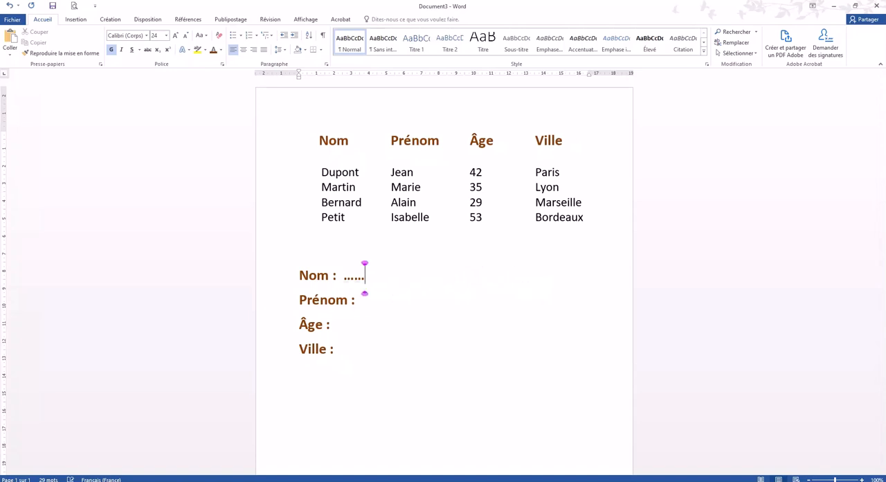
key("BackSpace")
key("BackSpace")
key("BackSpace")
key("BackSpace")
key("BackSpace")
key("BackSpace")
key("BackSpace")
key("BackSpace")
- Give the Nom line a left tab stop at 15 cm with dotted leader 2, and fill the line up to it
left_click(327, 65)
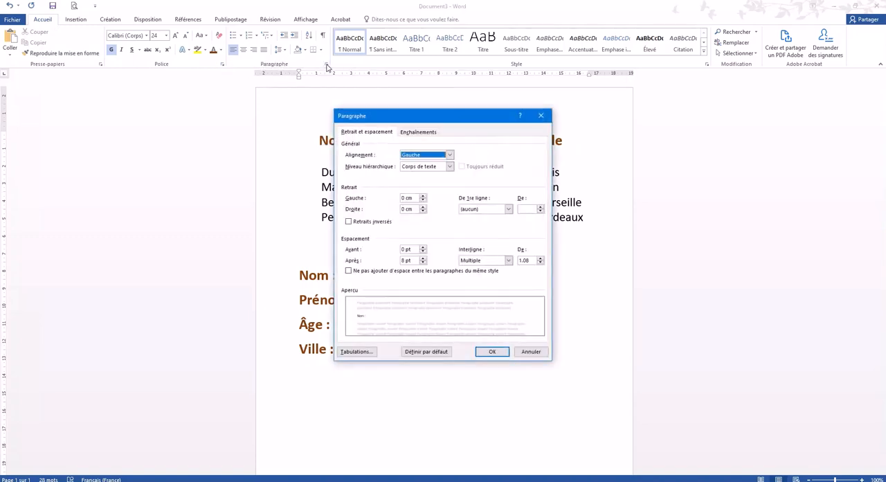
left_click_drag(380, 118, 482, 114)
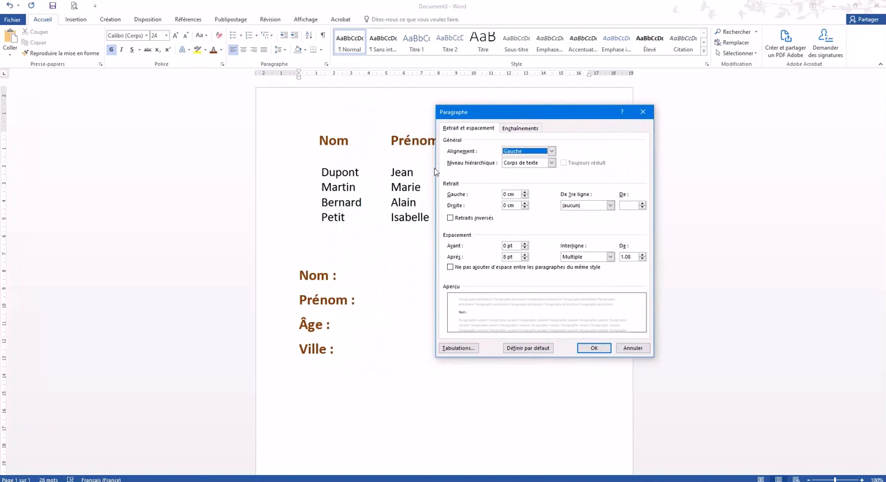
left_click(458, 349)
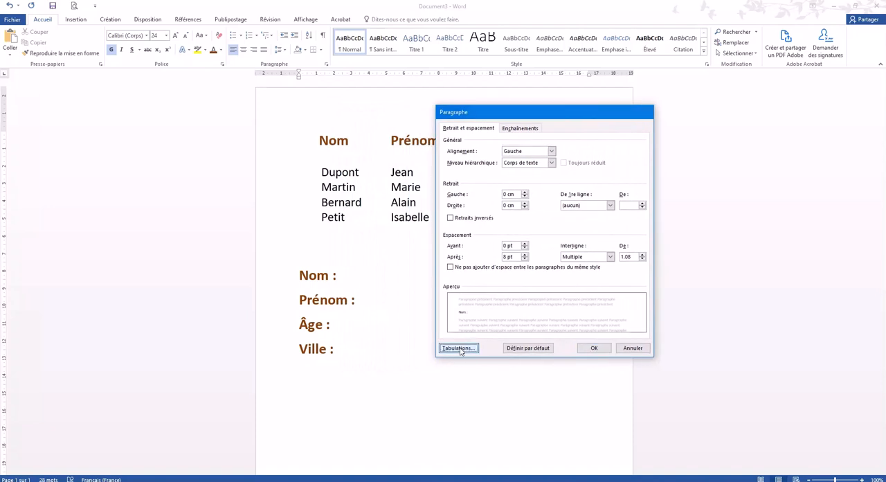
left_click_drag(374, 241, 493, 228)
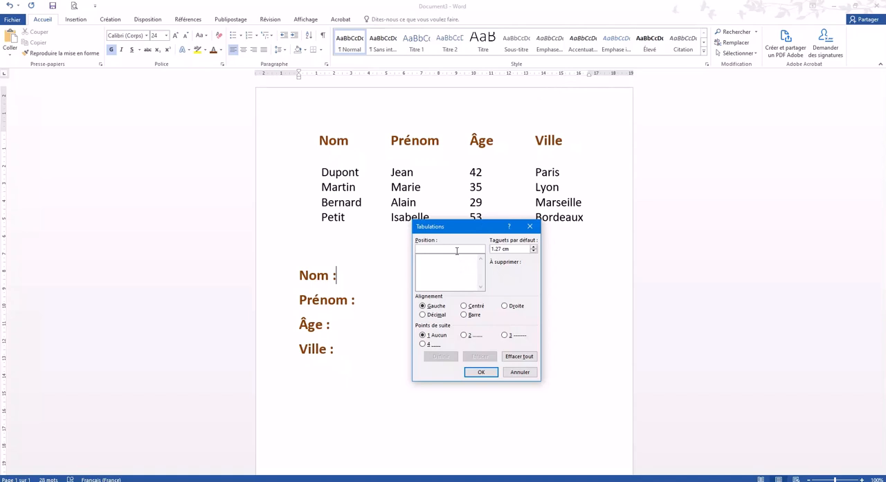
type("15")
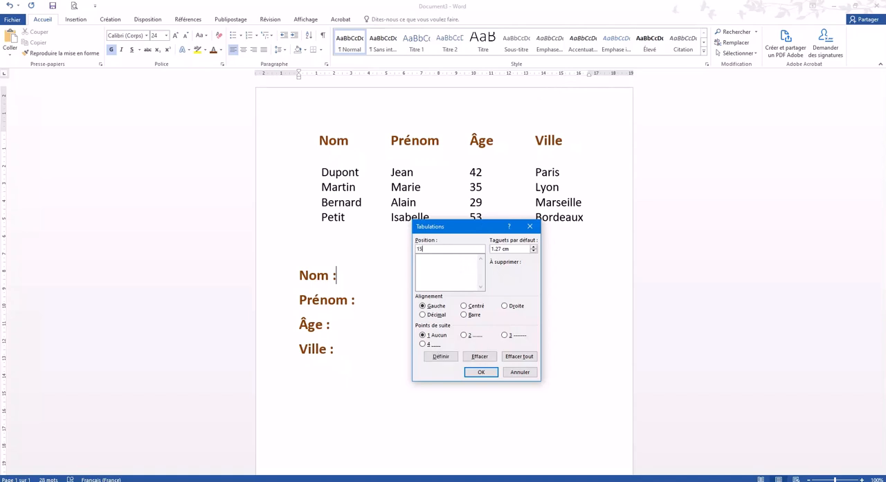
left_click(468, 339)
left_click(447, 357)
left_click(467, 337)
left_click(479, 372)
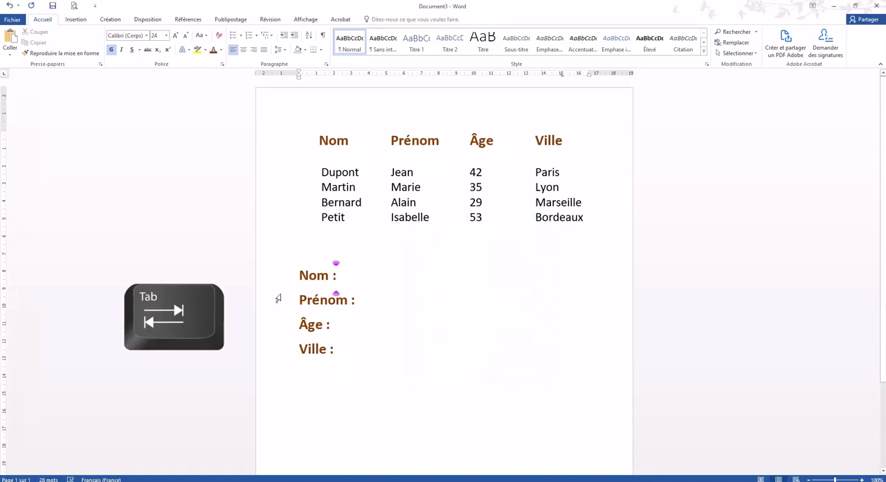
key("Tab")
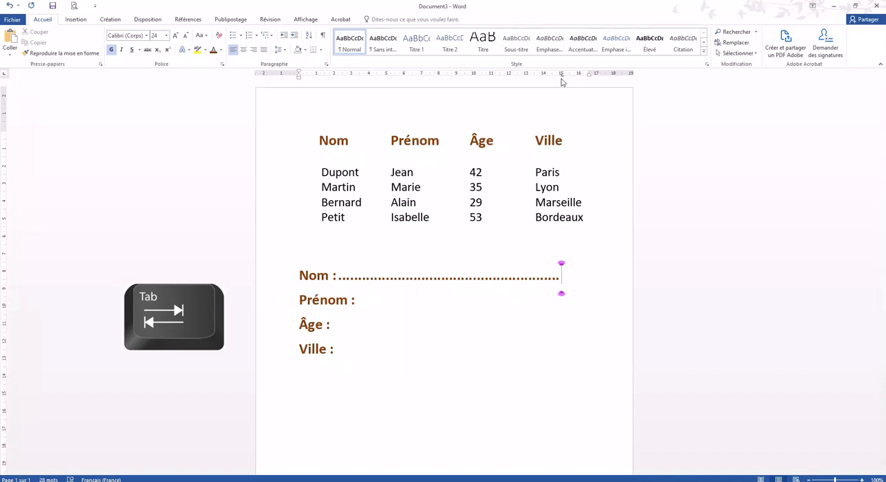
- Fill the Prénom and Âge lines with the same dotted leader up to the 15 cm tab stop
left_click(357, 298)
key("Tab")
key("BackSpace")
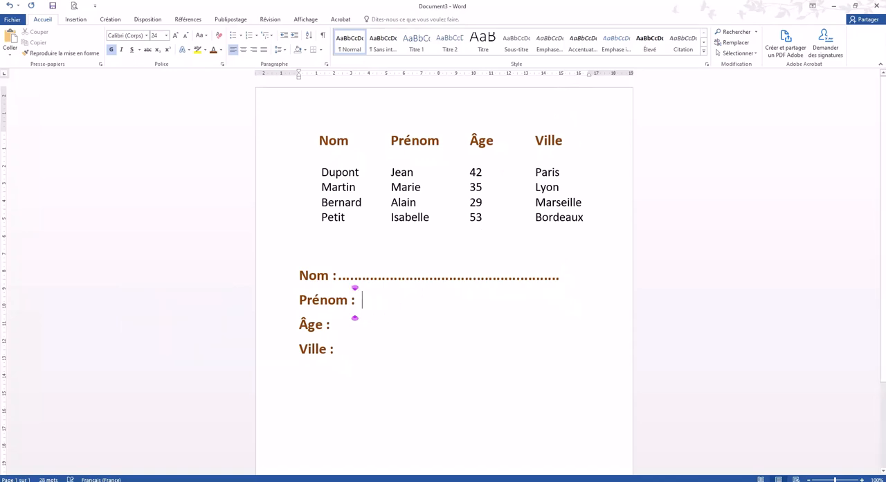
left_click(299, 296)
key("BackSpace")
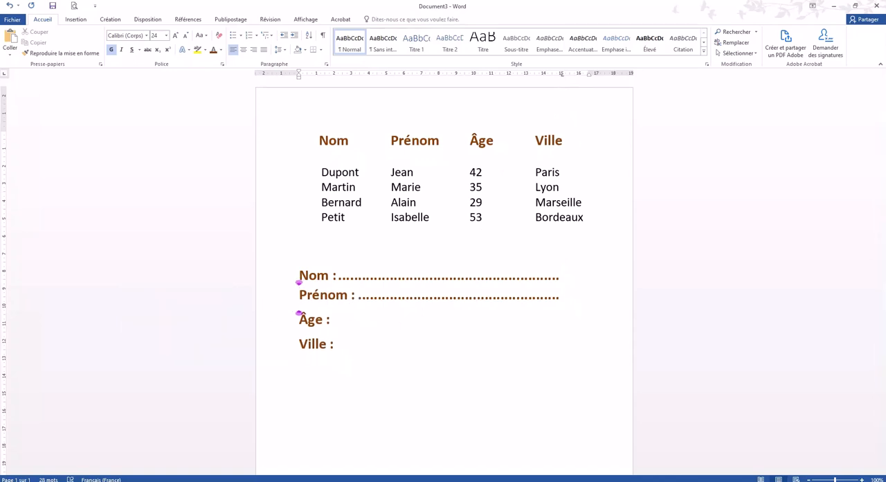
left_click(299, 320)
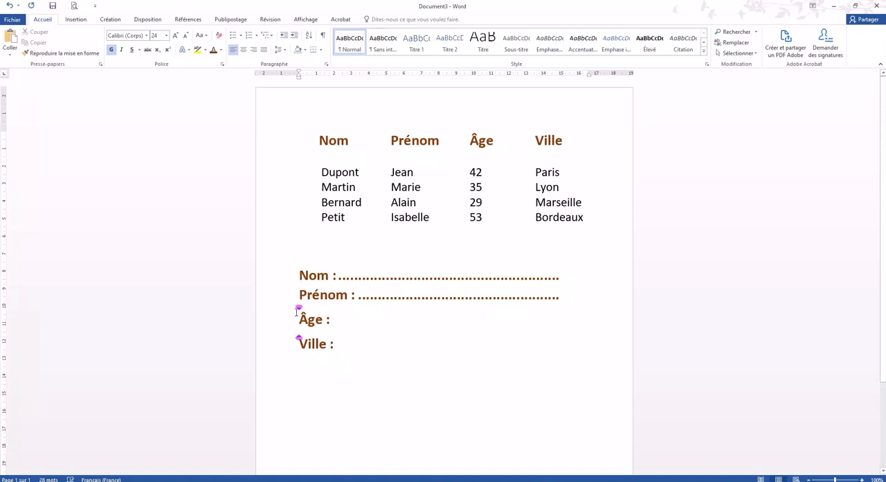
key("BackSpace")
key("ctrl+z")
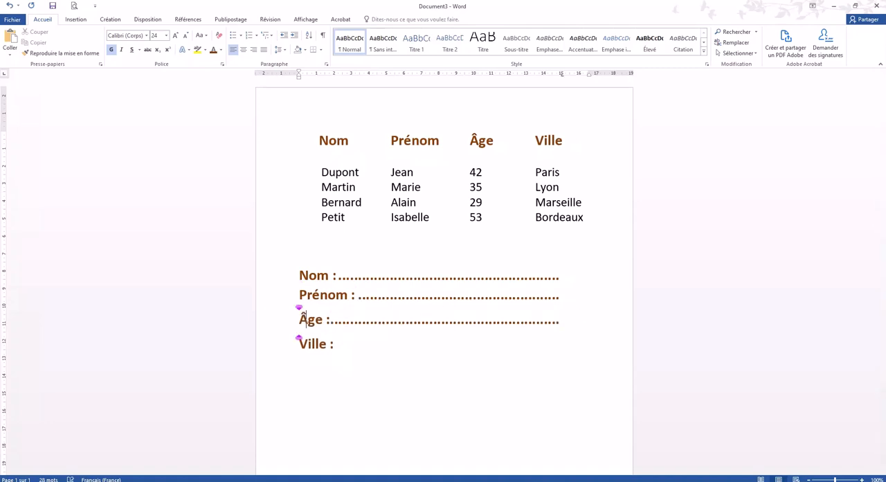
- Fill the Ville line with the same dotted leader up to the 15 cm tab stop
left_click(299, 343)
left_click(344, 346)
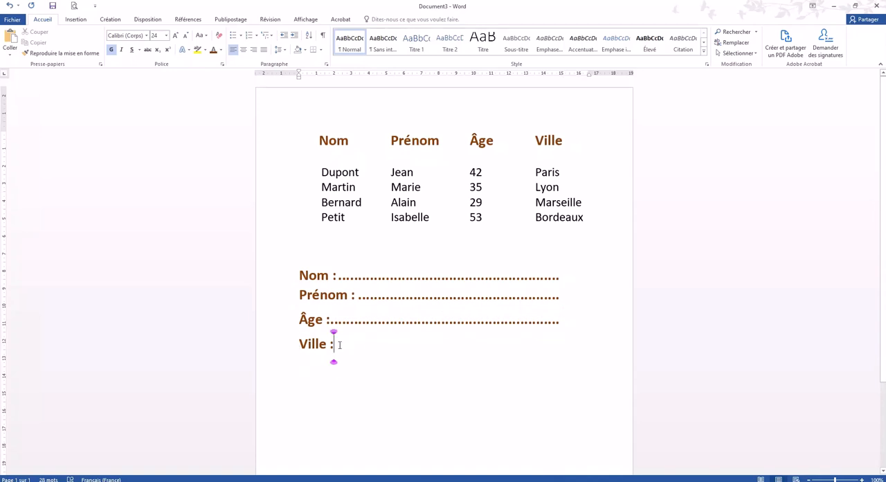
key("Tab")
key("BackSpace")
left_click(300, 338)
key("Tab")
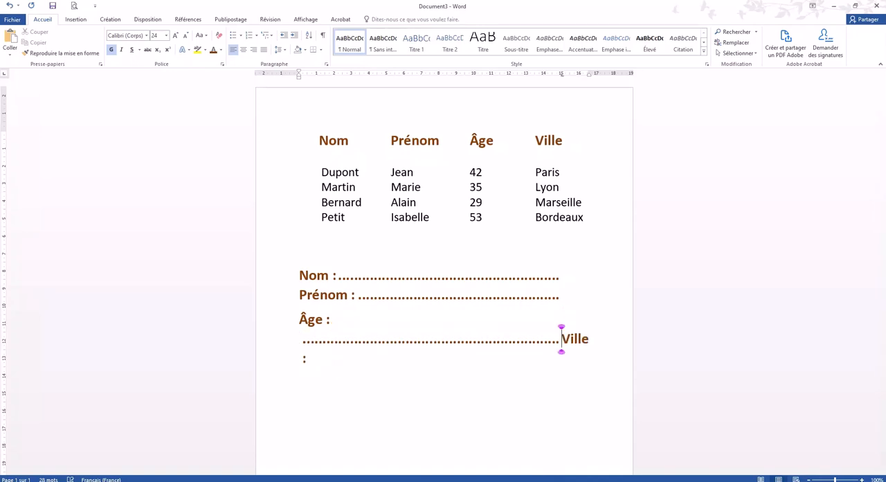
key("BackSpace")
left_click(335, 346)
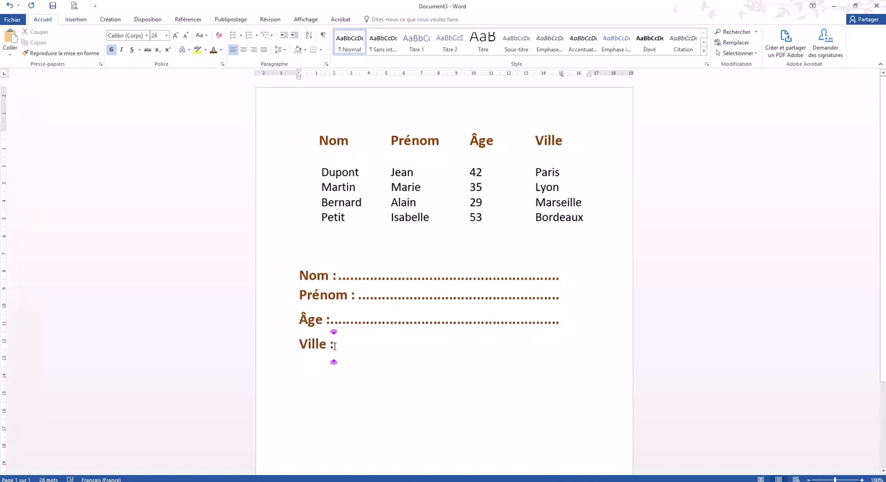
key("Tab")
- Change the font colour of the four dotted form lines, Nom to Ville, to black
double_click(520, 350)
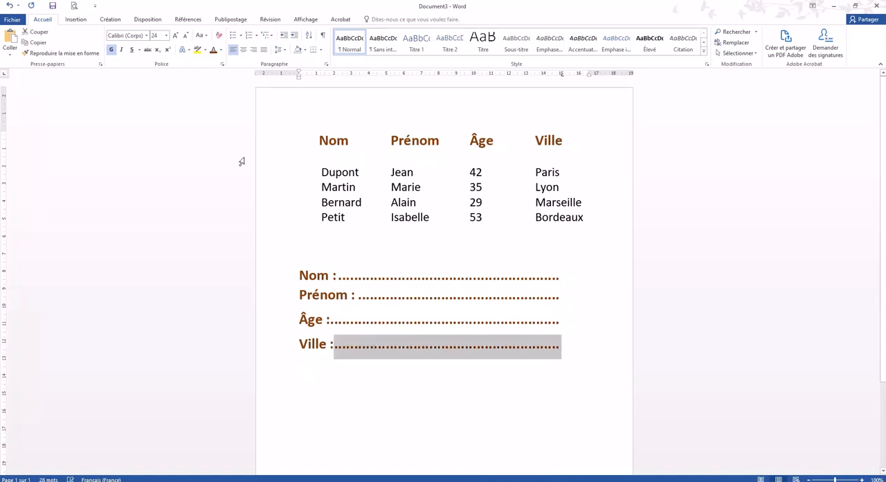
left_click_drag(568, 351, 293, 272)
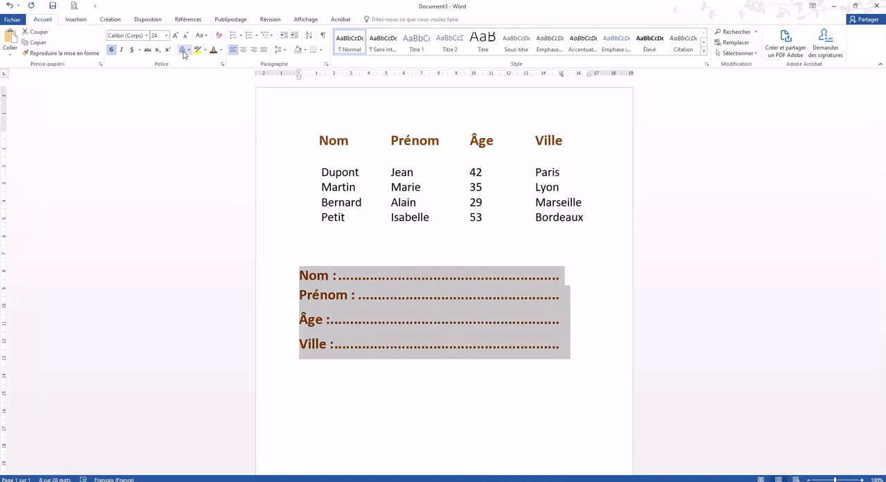
left_click(221, 50)
left_click(222, 82)
left_click(323, 319)
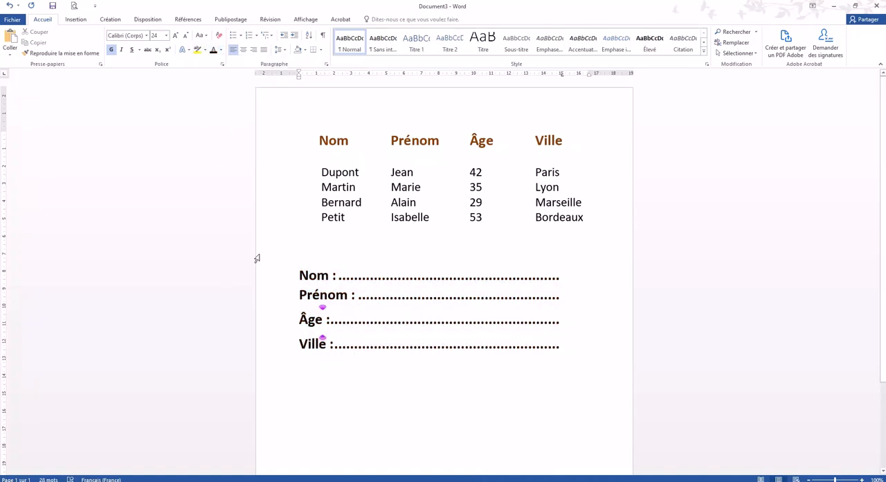
- Switch to the document "Comment utiliser les tabulations dans Word.docx"
scroll(579, 309, "down", 2)
scroll(592, 113, "up", 2)
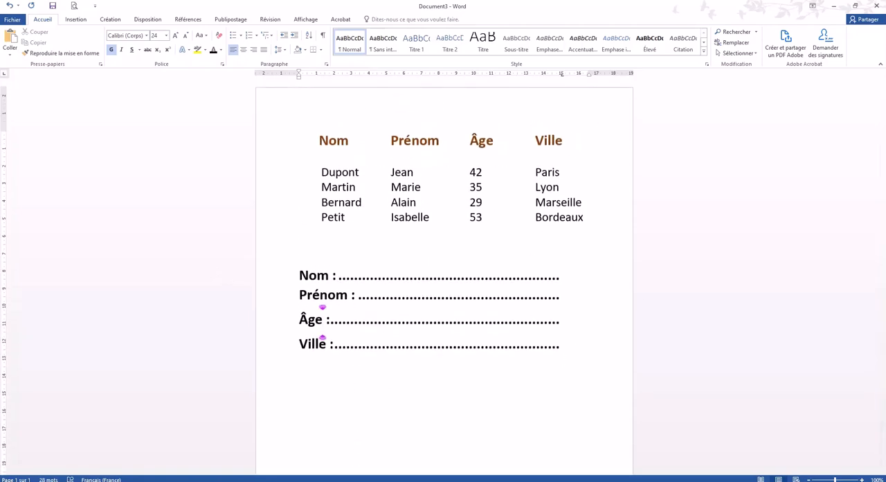
left_click(275, 462)
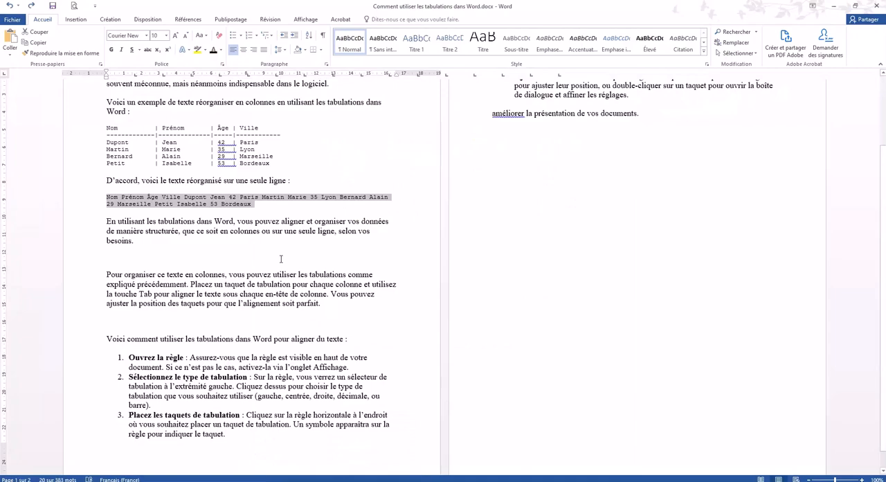